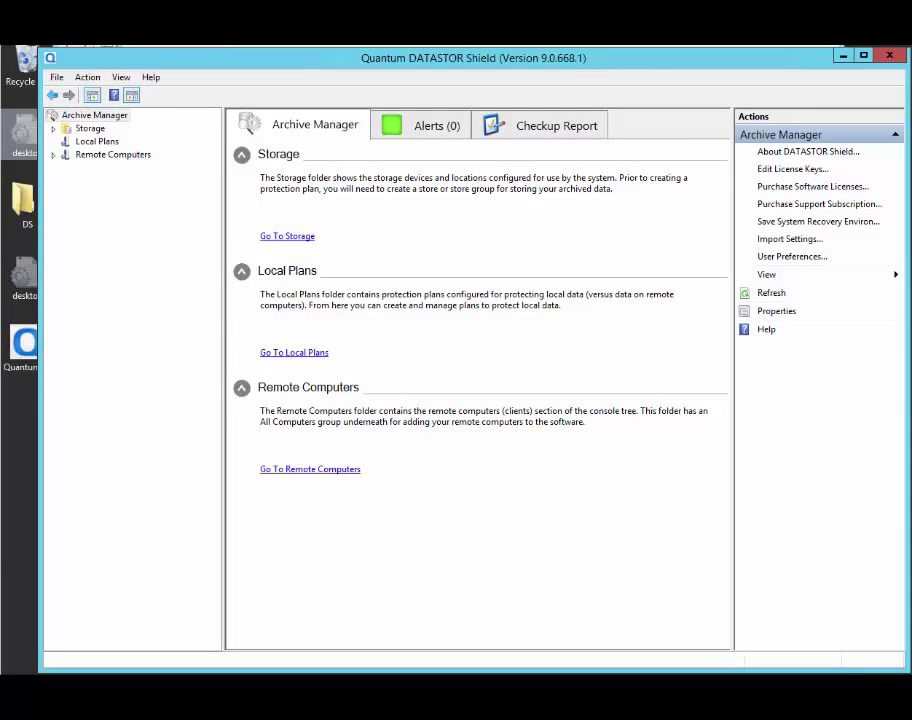
In Archive Manager Properties, enter the backup account user name, password and password confirmation.
{"action": "right_click", "coordinate": [95, 117]}
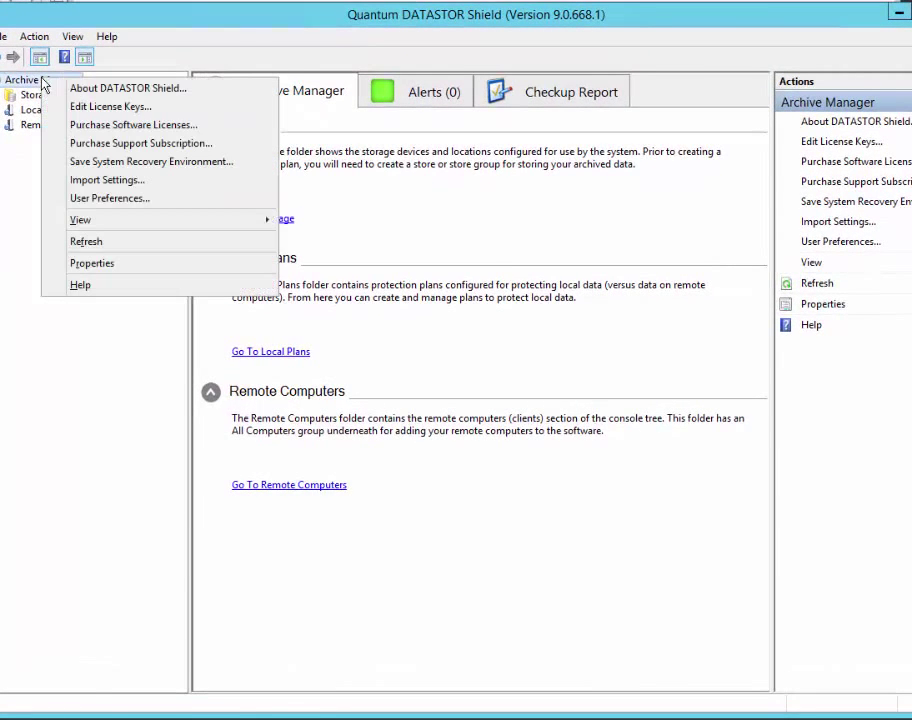
{"action": "left_click", "coordinate": [100, 264]}
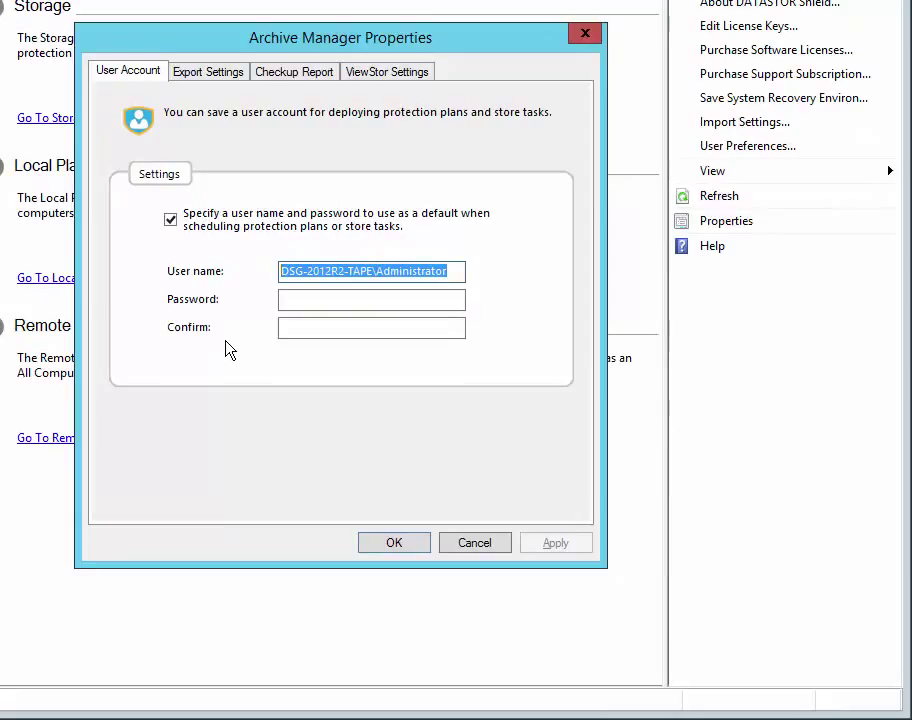
{"action": "type", "text": "RT66"}
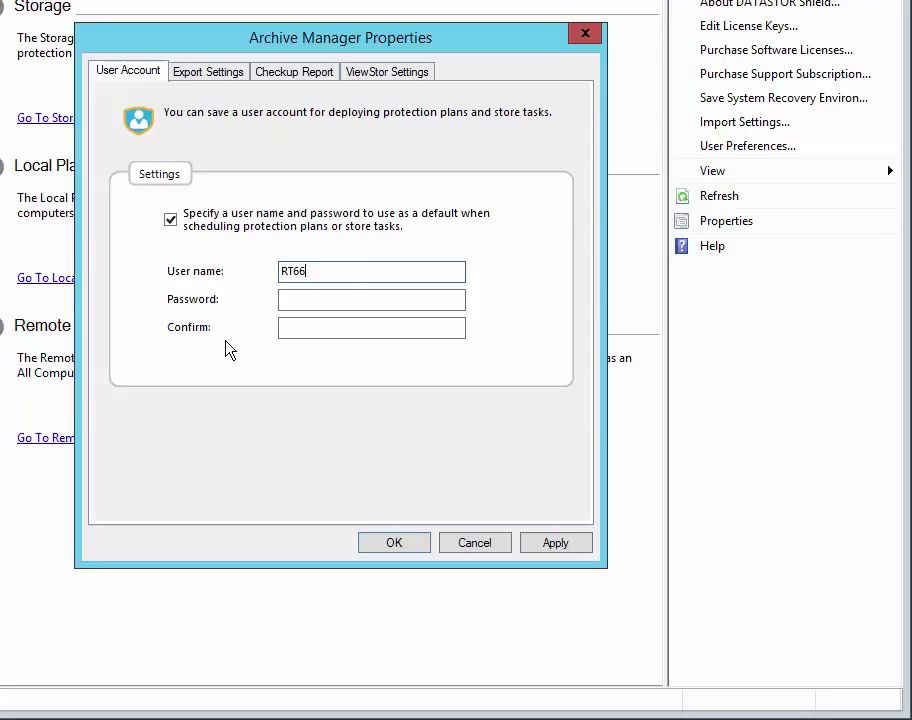
{"action": "type", "text": "\\backupuser"}
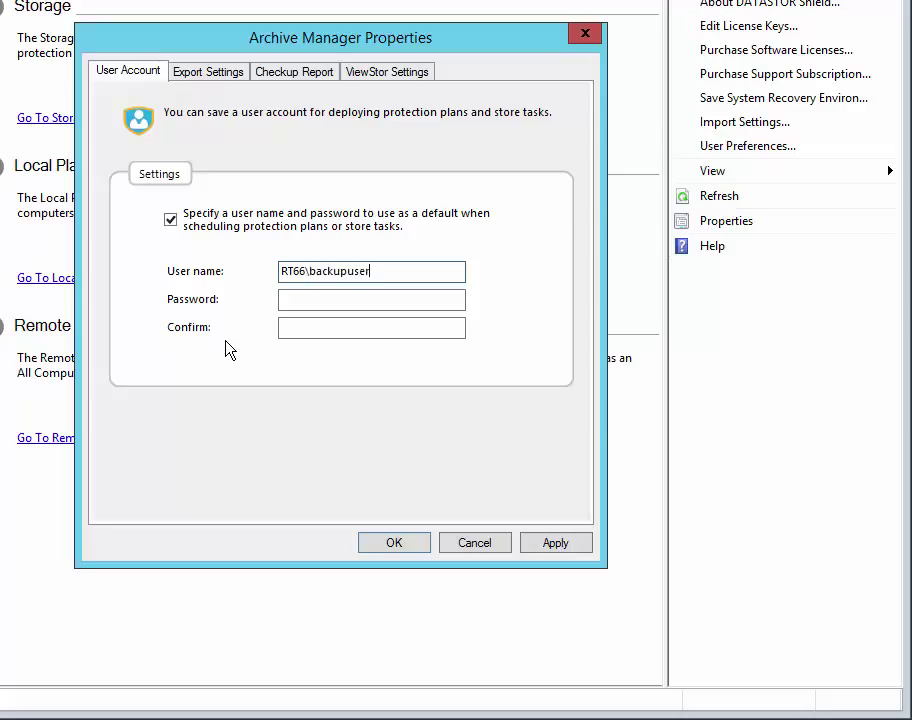
{"action": "key", "text": "Tab"}
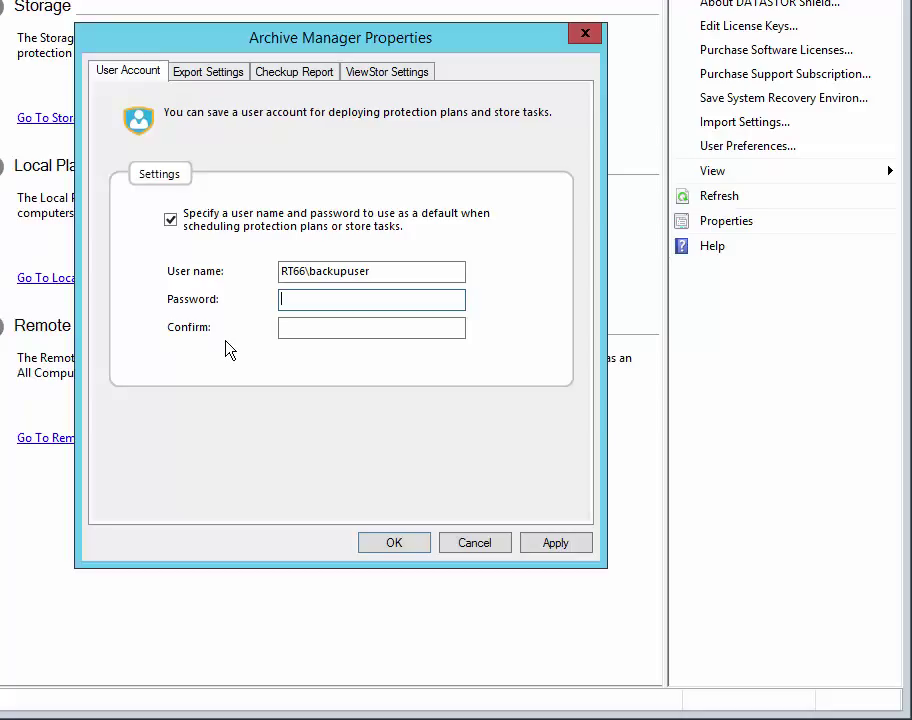
{"action": "type", "text": "***********"}
{"action": "key", "text": "Tab"}
{"action": "type", "text": "***********"}
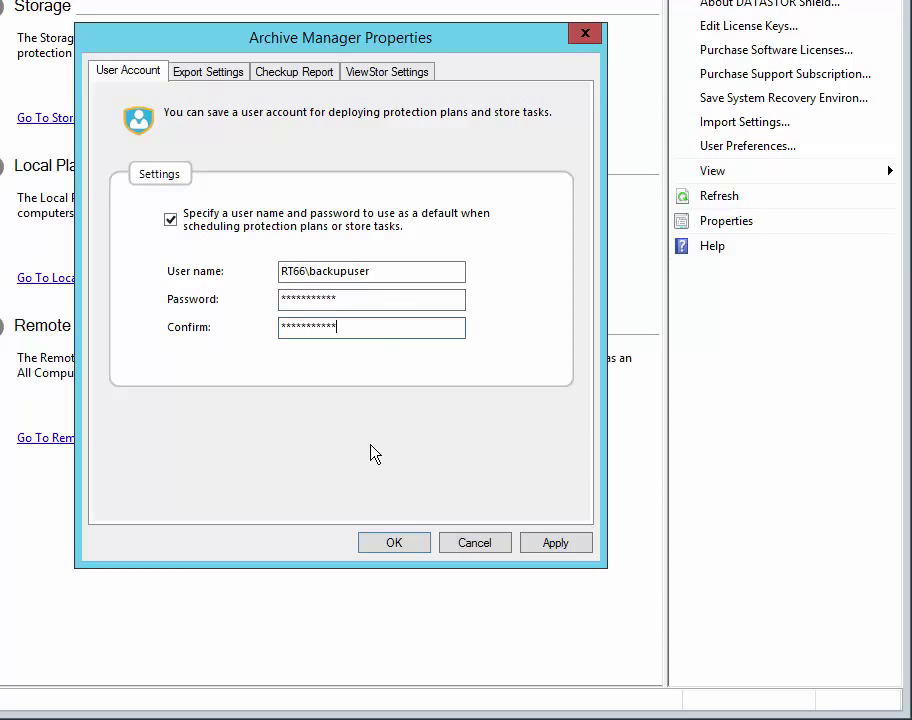
Save the default account, then add and prepare a disk store named Storage on drive E:.
{"action": "left_click", "coordinate": [395, 543]}
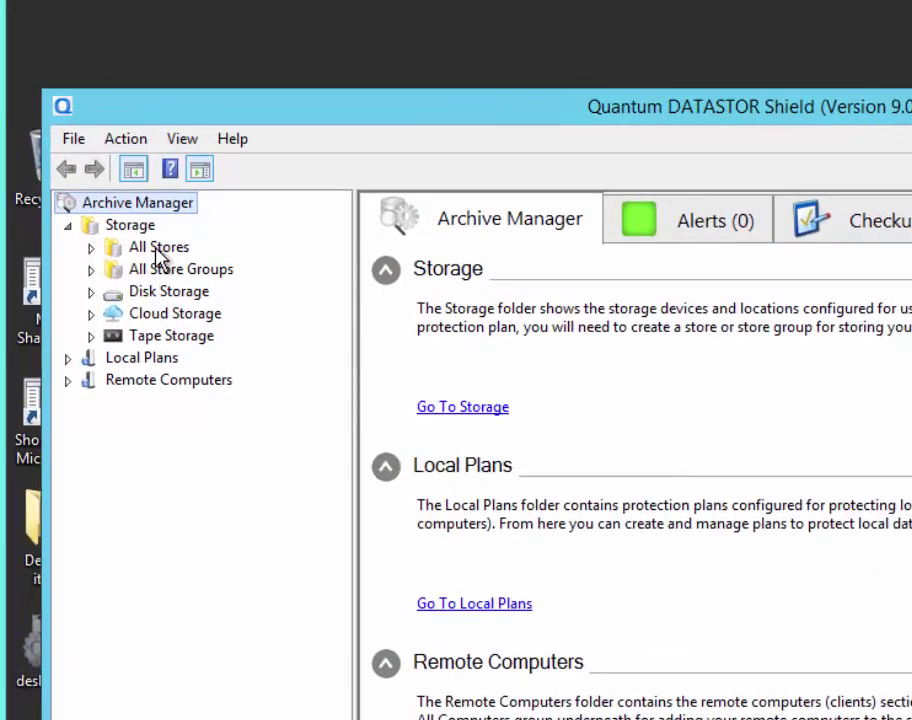
{"action": "left_click", "coordinate": [90, 144]}
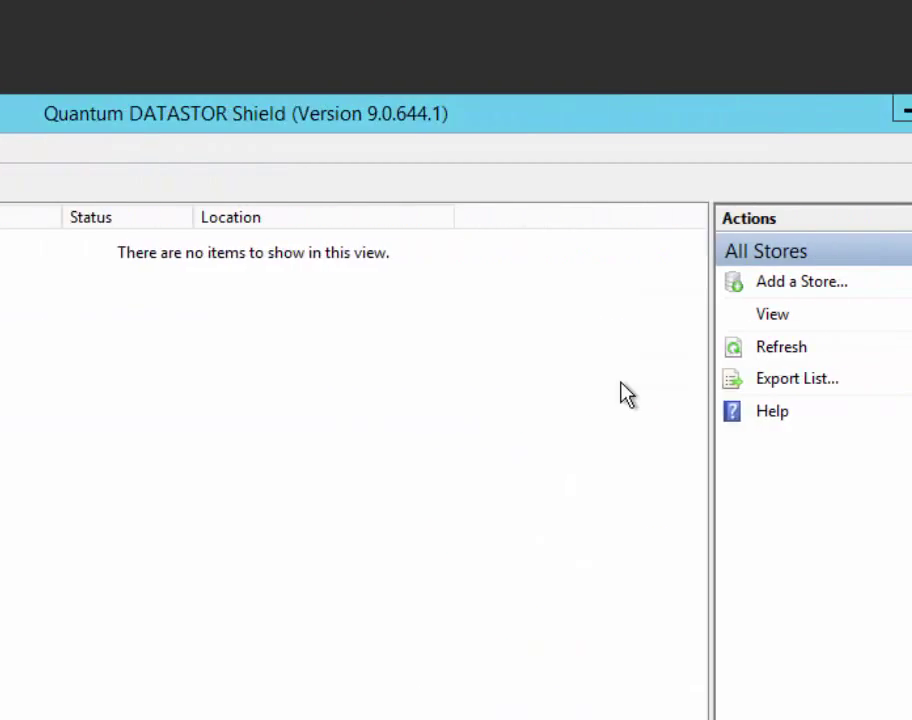
{"action": "left_click", "coordinate": [697, 292]}
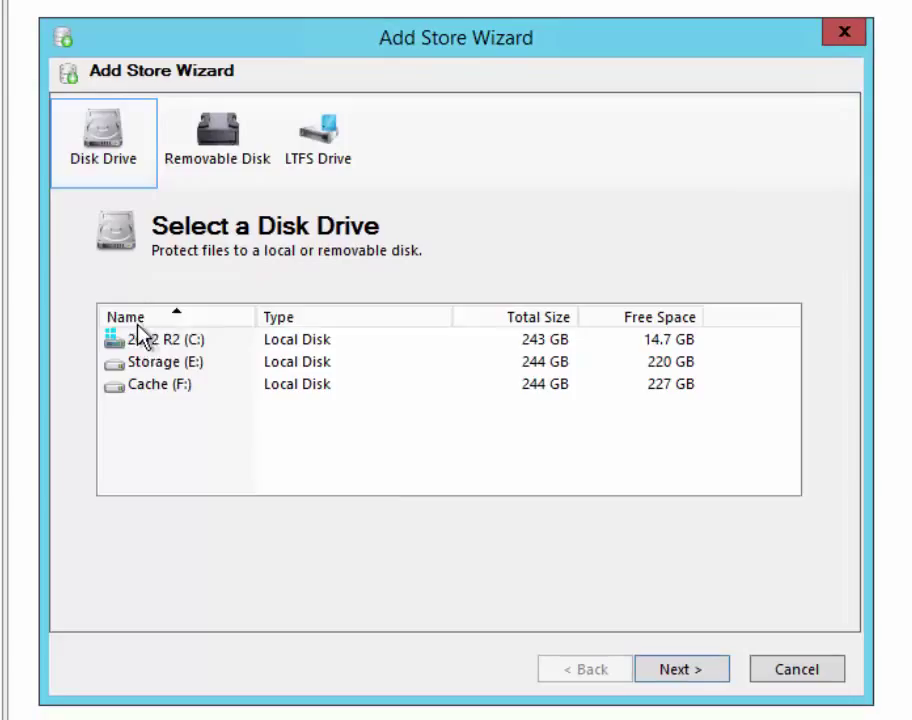
{"action": "left_click", "coordinate": [158, 373]}
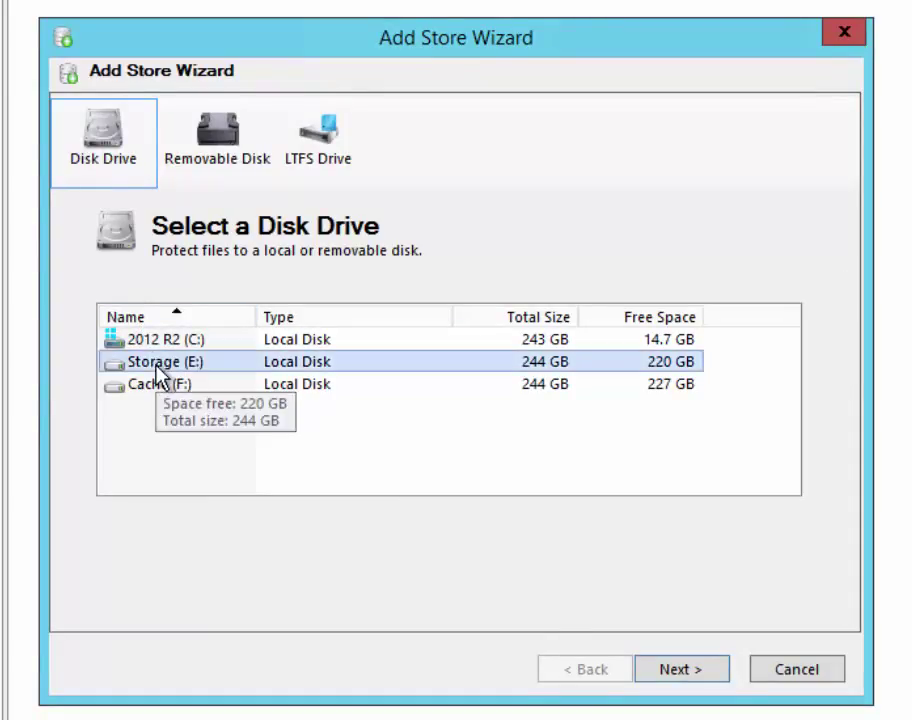
{"action": "left_click", "coordinate": [660, 670]}
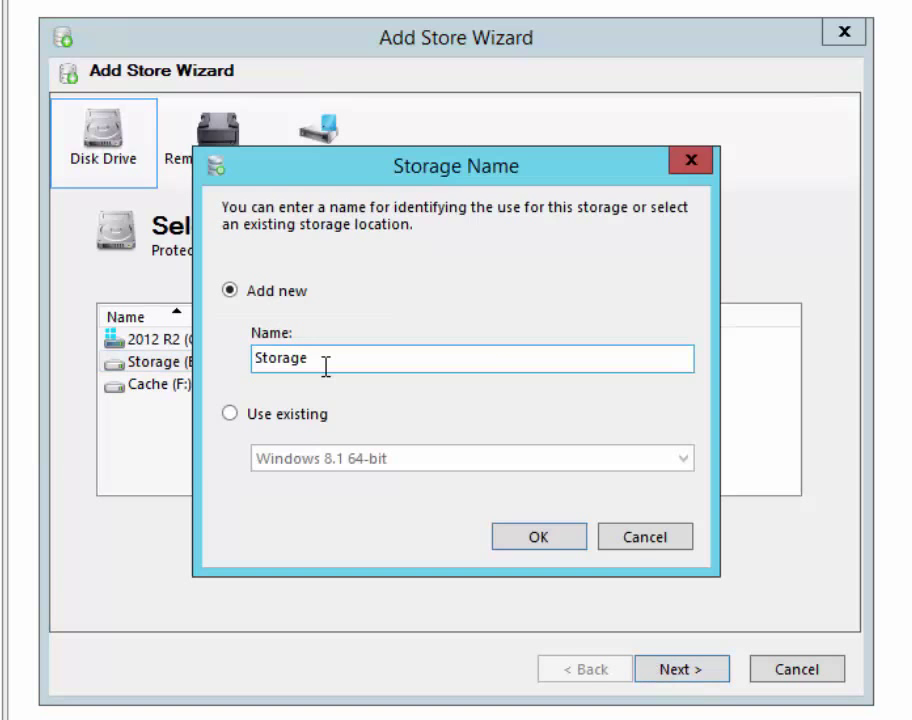
{"action": "left_click", "coordinate": [515, 535]}
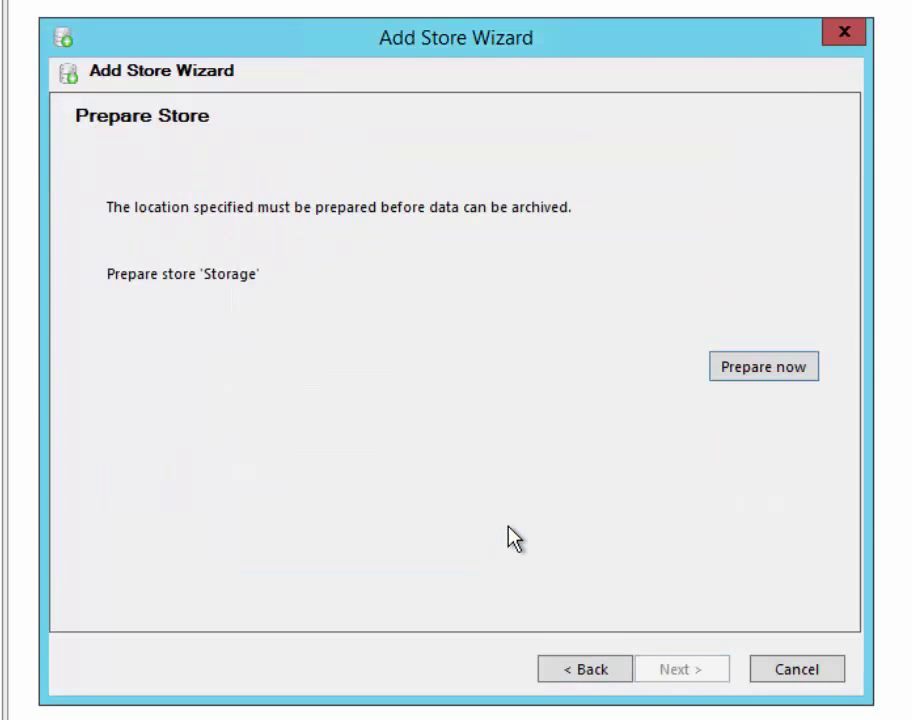
{"action": "left_click", "coordinate": [752, 368]}
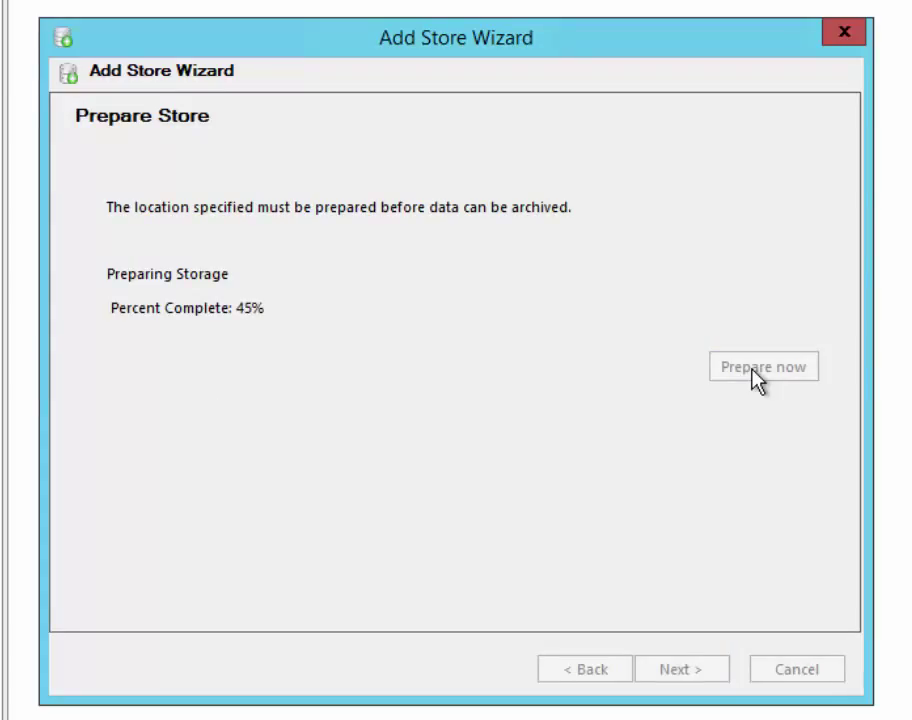
{"action": "left_click", "coordinate": [683, 670]}
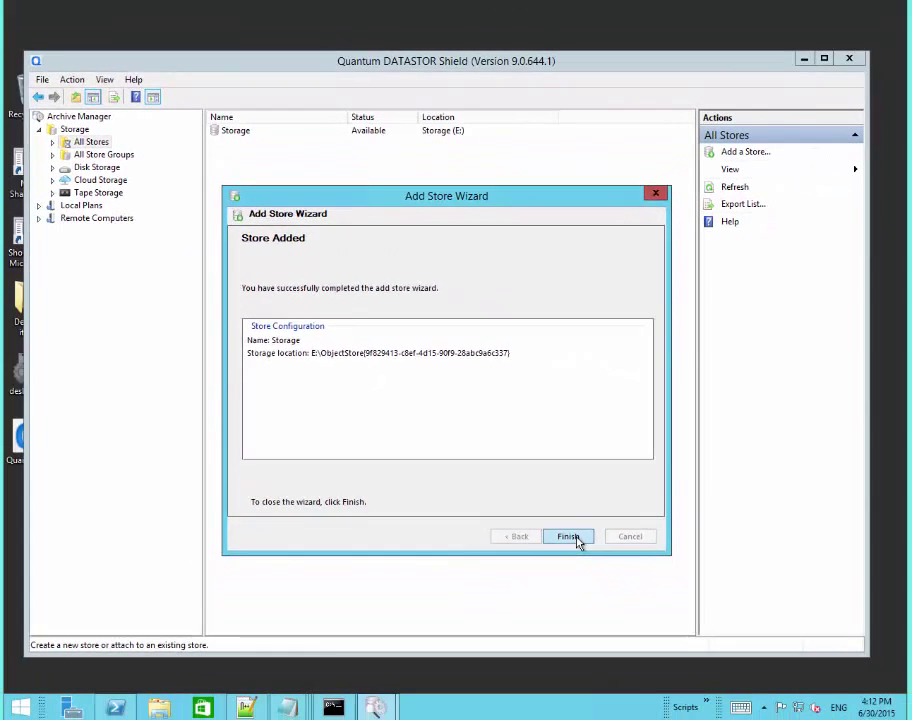
{"action": "left_click", "coordinate": [682, 669]}
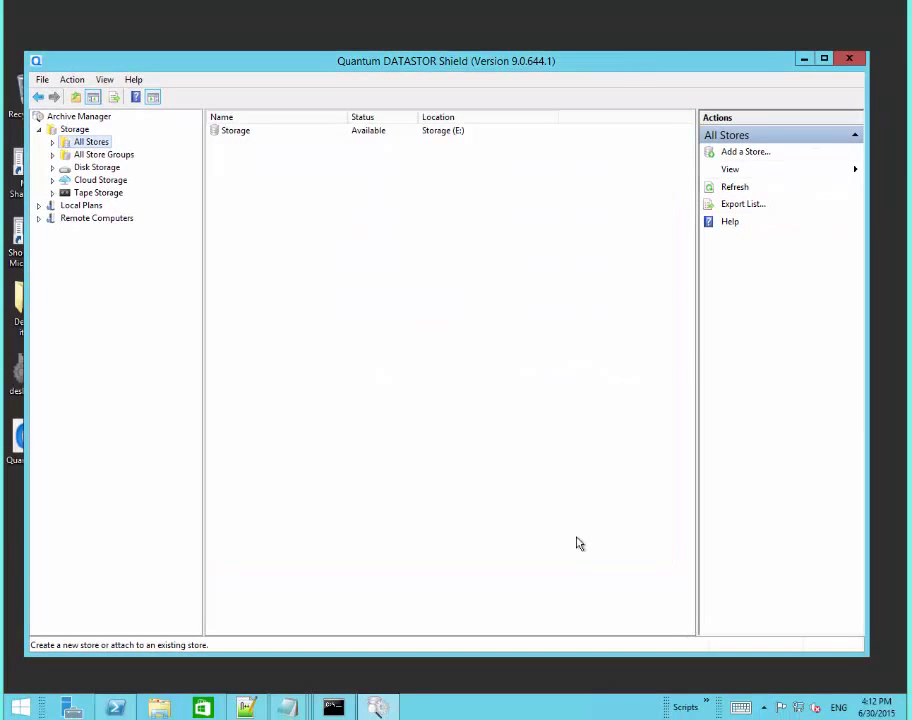
Expand All Stores, select Local Plans and start creating a new protection plan.
{"action": "left_click", "coordinate": [53, 142]}
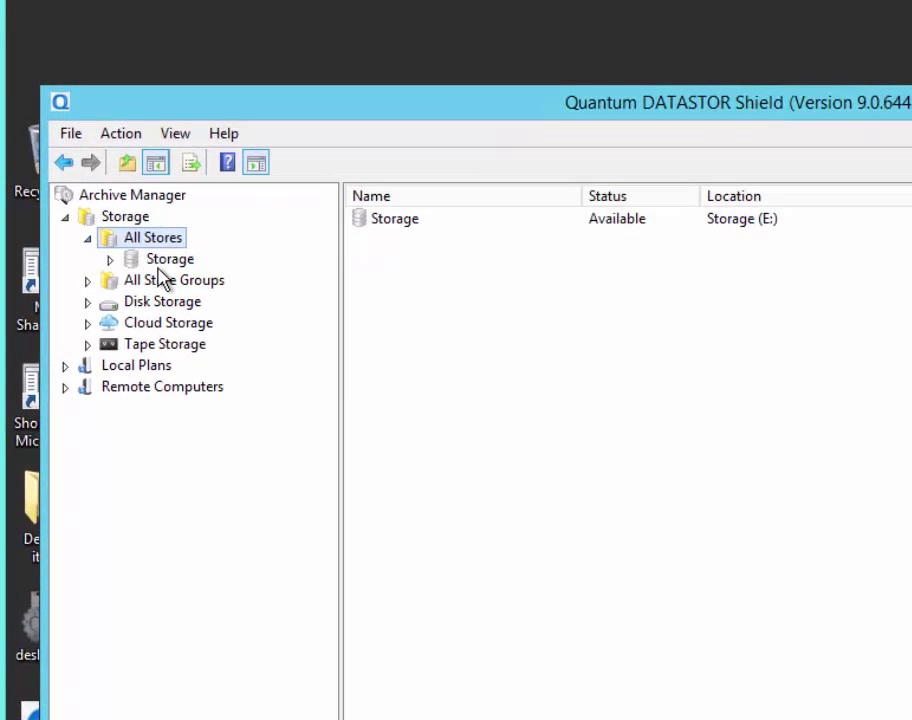
{"action": "left_click", "coordinate": [130, 370]}
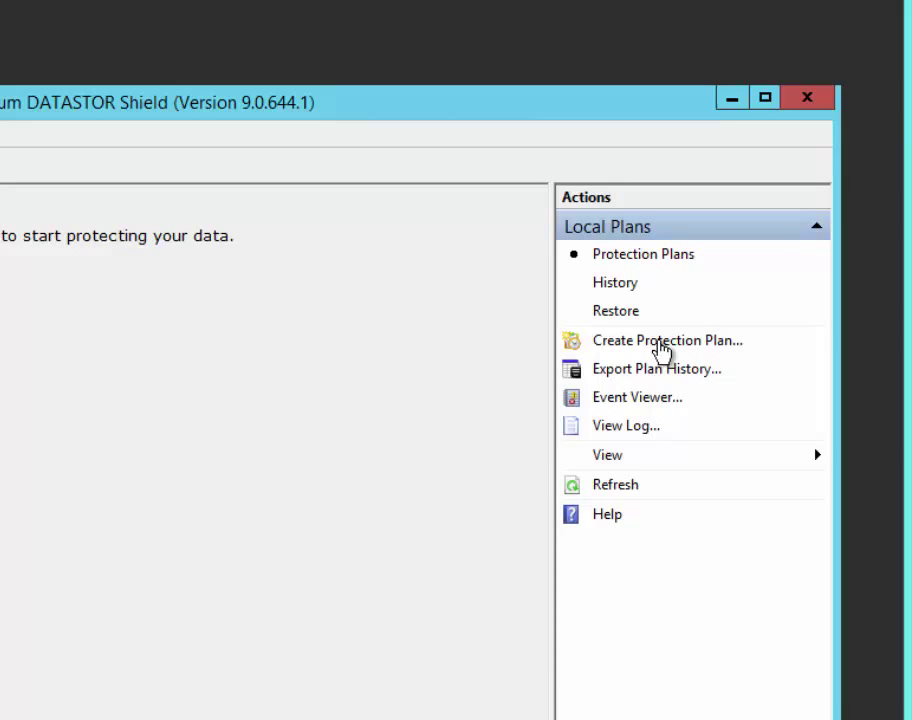
{"action": "left_click", "coordinate": [662, 345]}
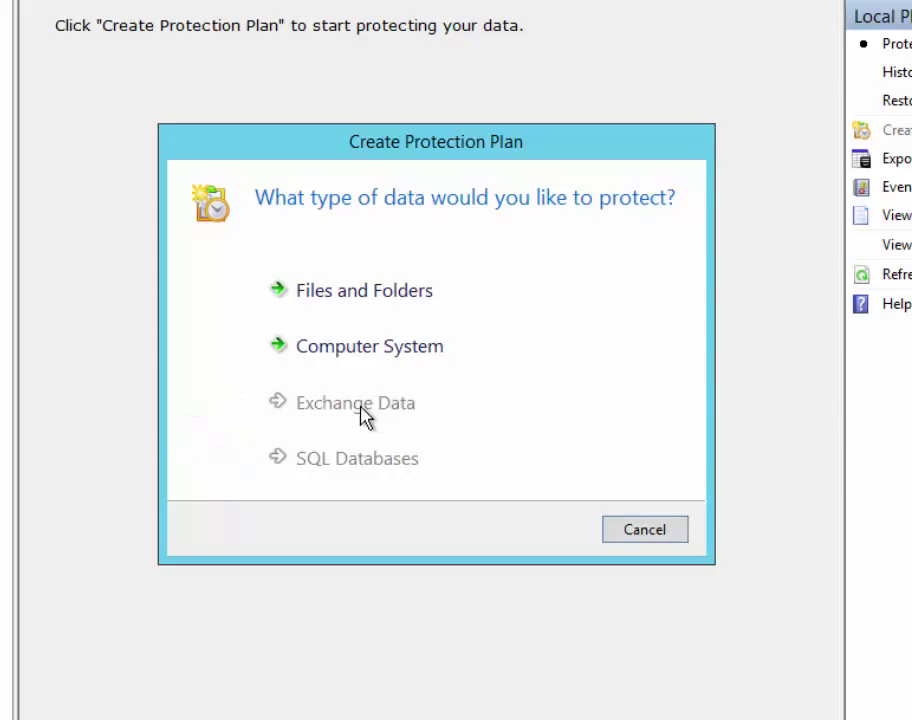
Choose Files and Folders, add C:\Users as the folder to protect, and advance to destination selection.
{"action": "left_click", "coordinate": [343, 315]}
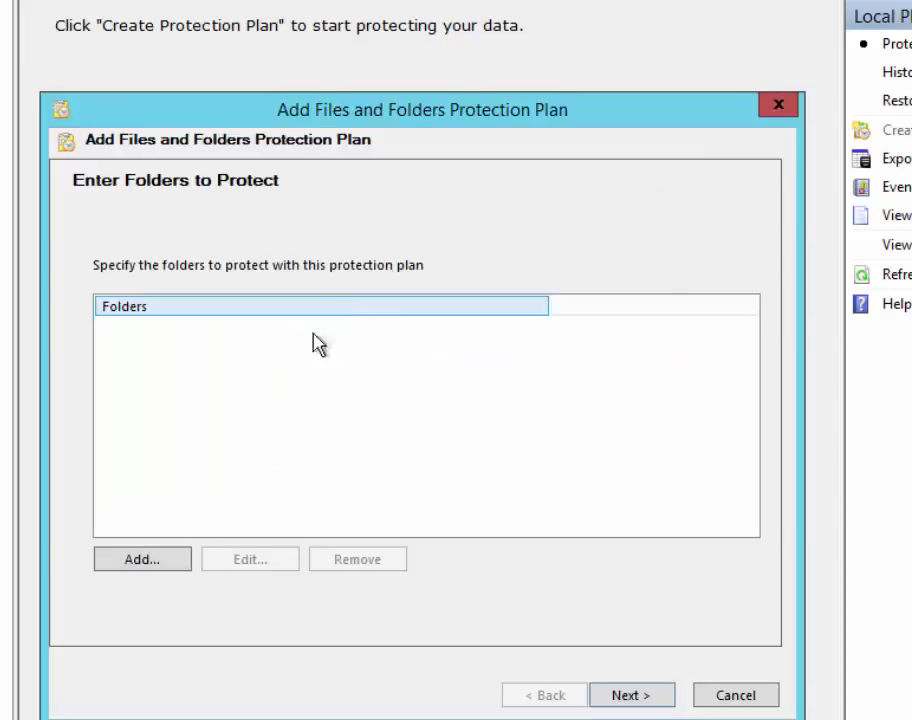
{"action": "left_click", "coordinate": [173, 567]}
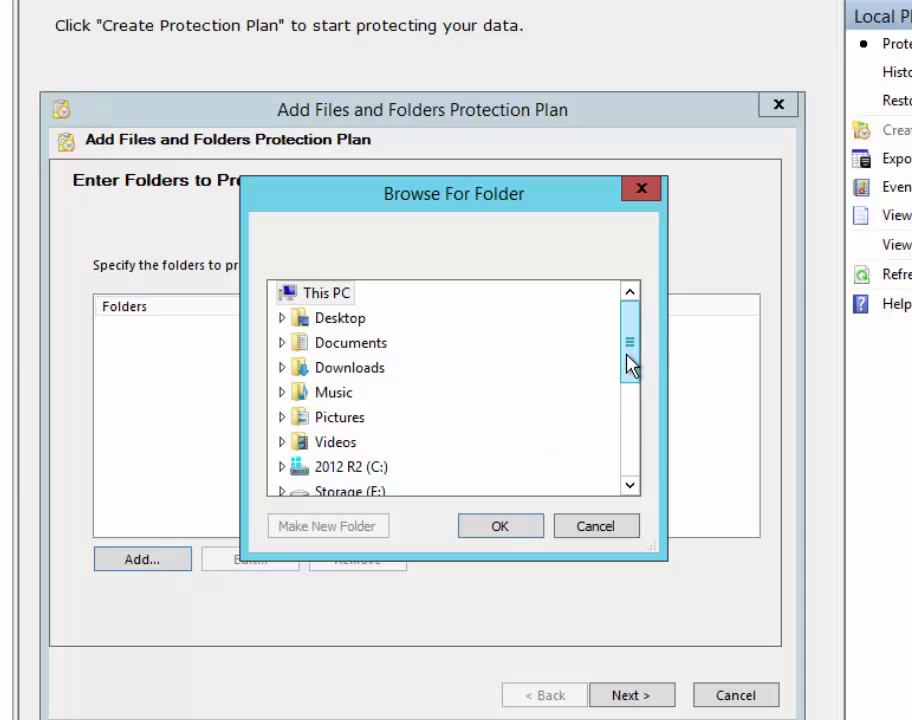
{"action": "left_click_drag", "start_coordinate": [630, 365], "coordinate": [630, 390]}
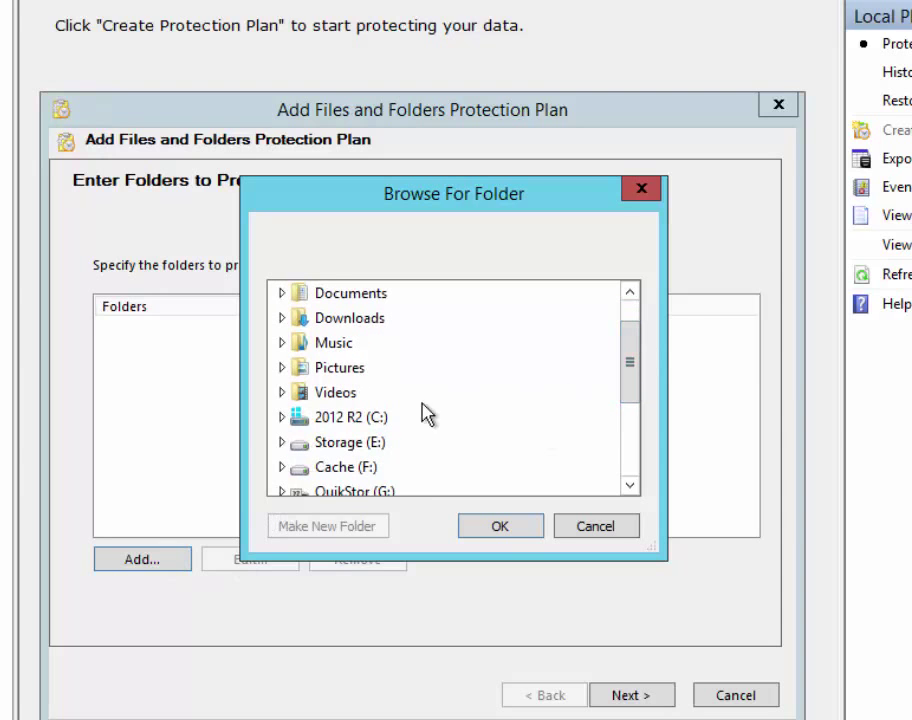
{"action": "left_click", "coordinate": [289, 420]}
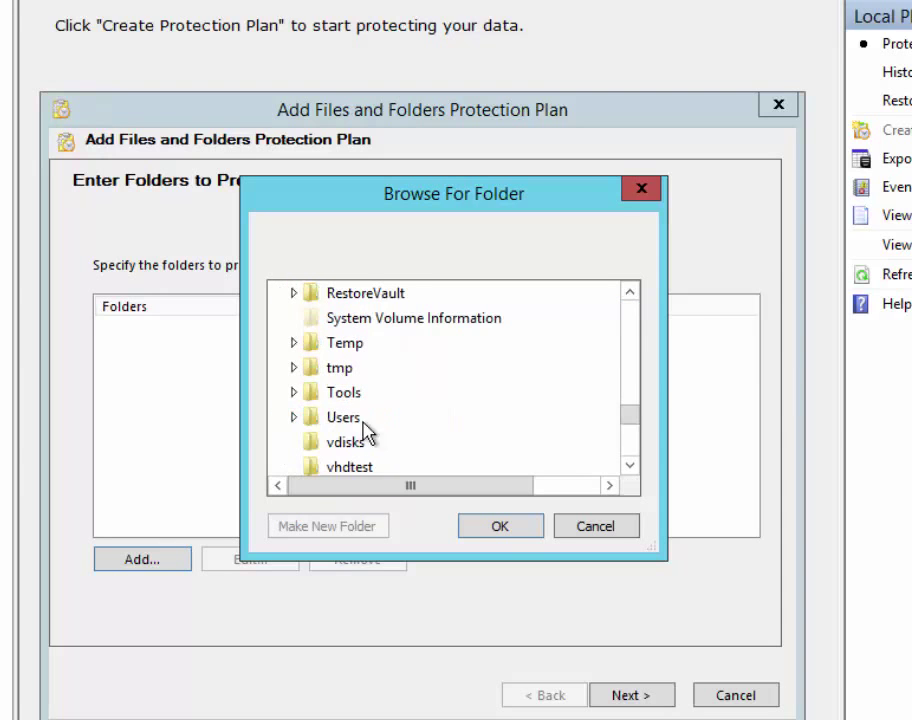
{"action": "double_click", "coordinate": [350, 430]}
{"action": "left_click", "coordinate": [486, 530]}
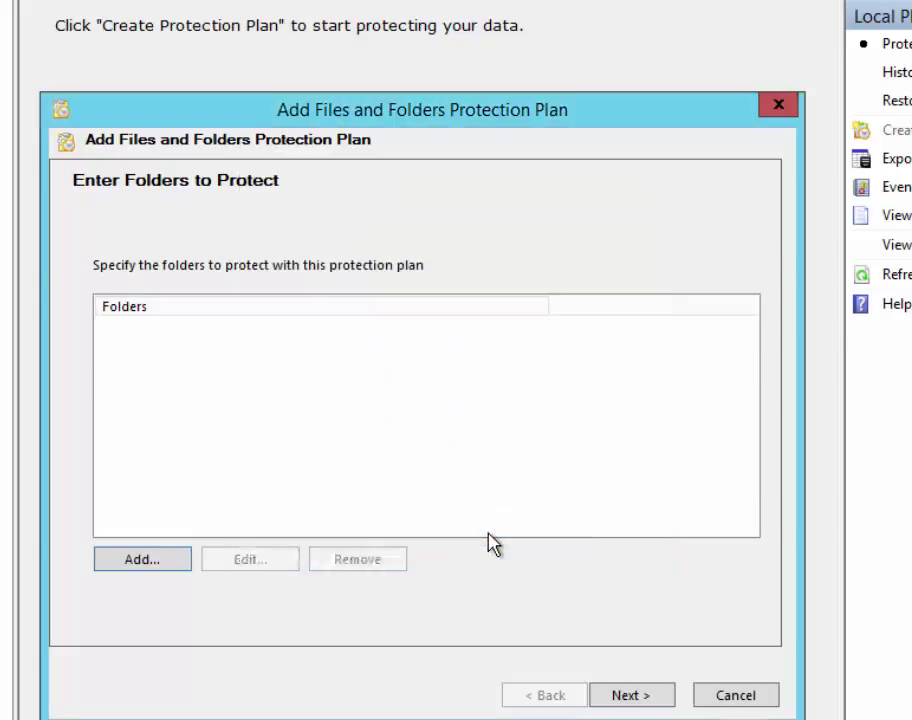
{"action": "key", "text": "Return"}
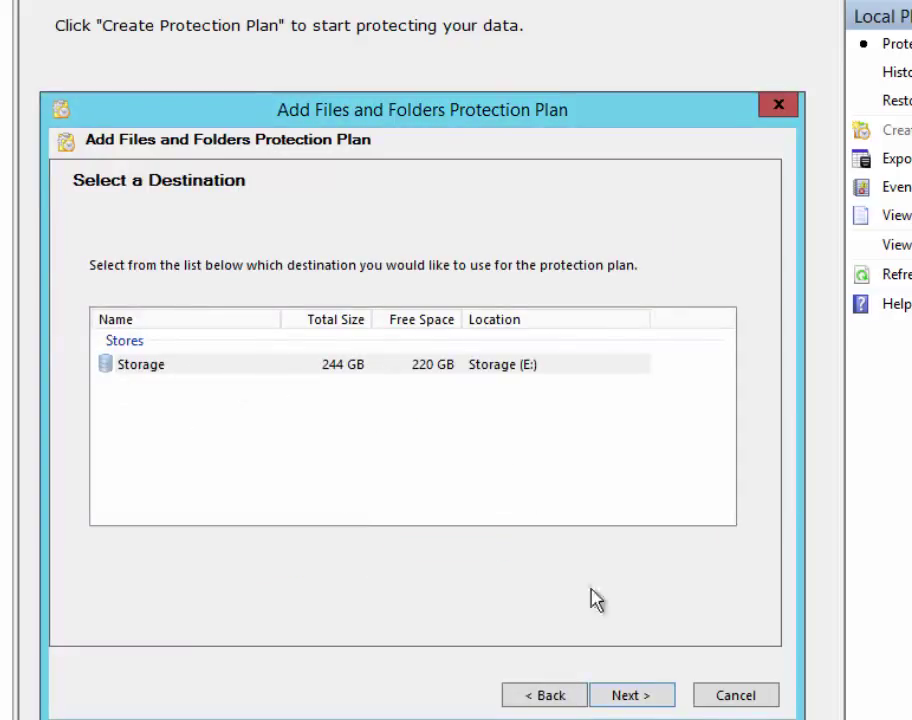
Target the Storage store, name the plan 'Local User folder', schedule it daily, and finish.
{"action": "left_click", "coordinate": [648, 698]}
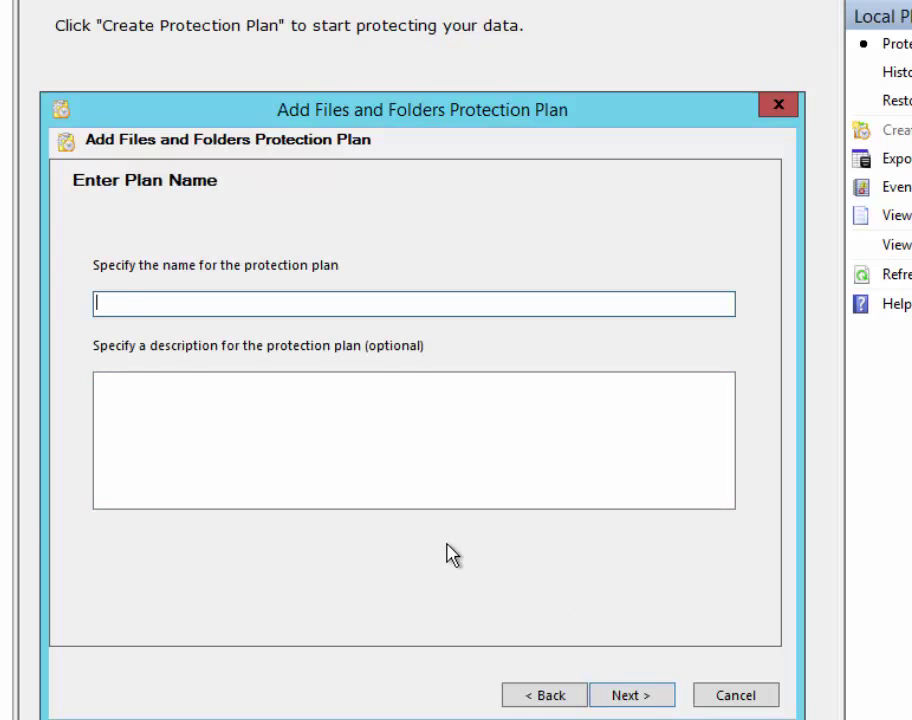
{"action": "type", "text": "Local Us"}
{"action": "left_click", "coordinate": [634, 694]}
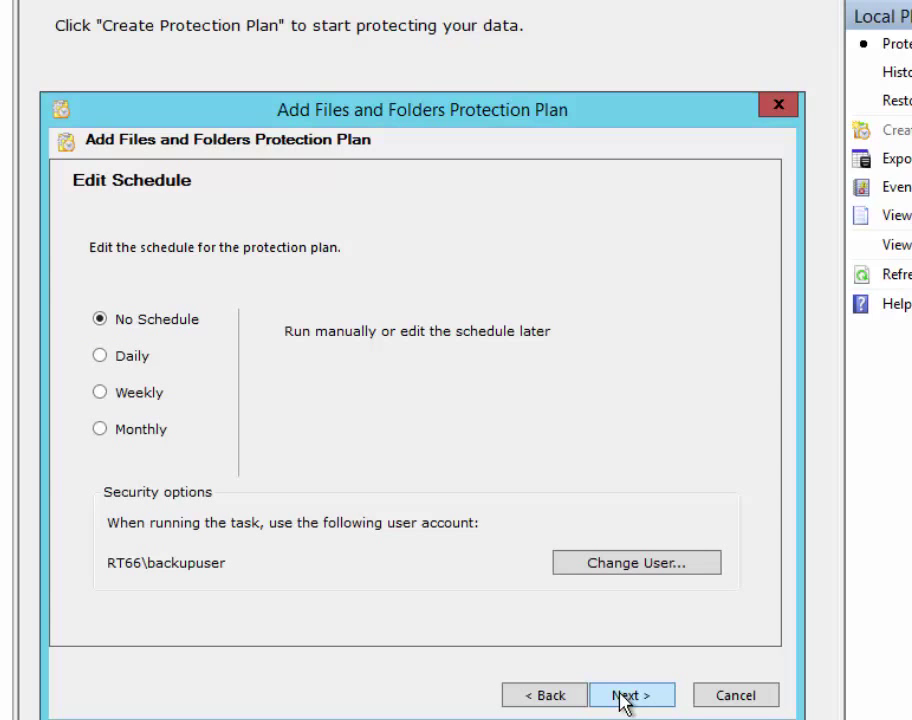
{"action": "left_click", "coordinate": [100, 357]}
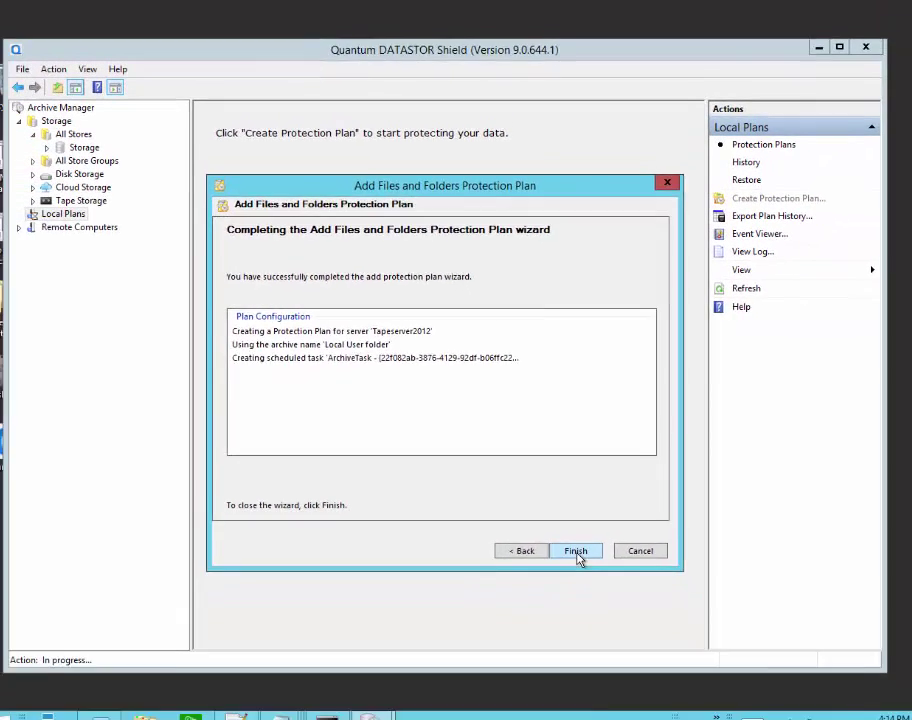
{"action": "left_click", "coordinate": [576, 552]}
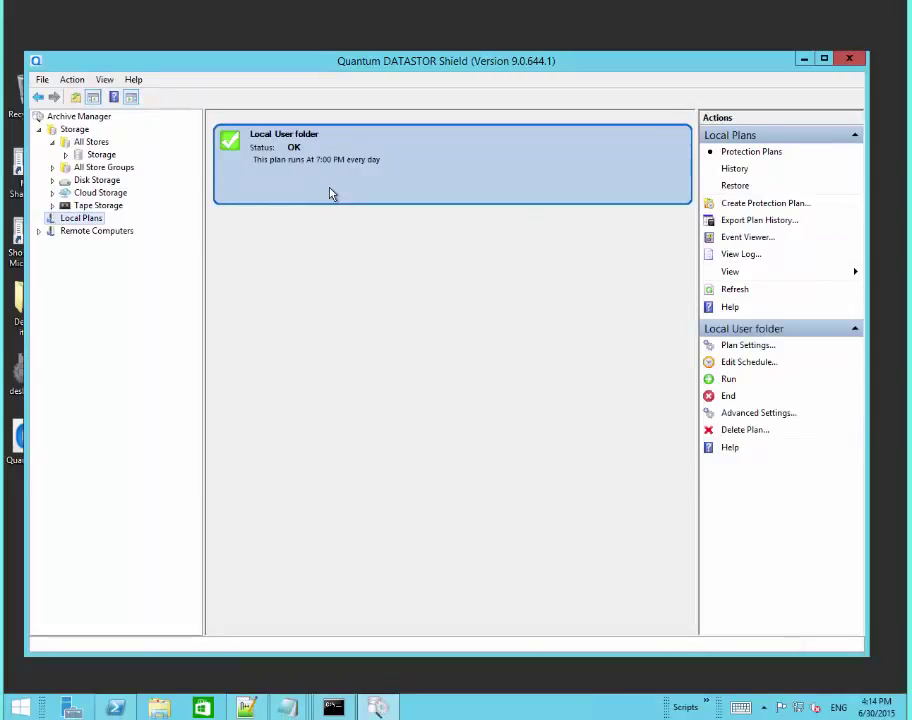
{"action": "left_click", "coordinate": [82, 222]}
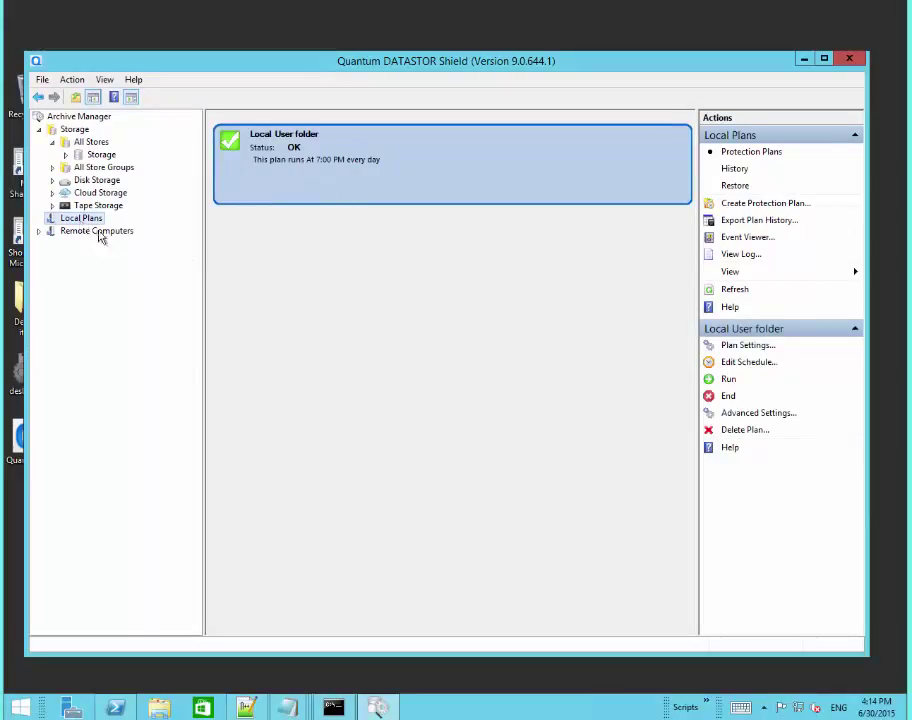